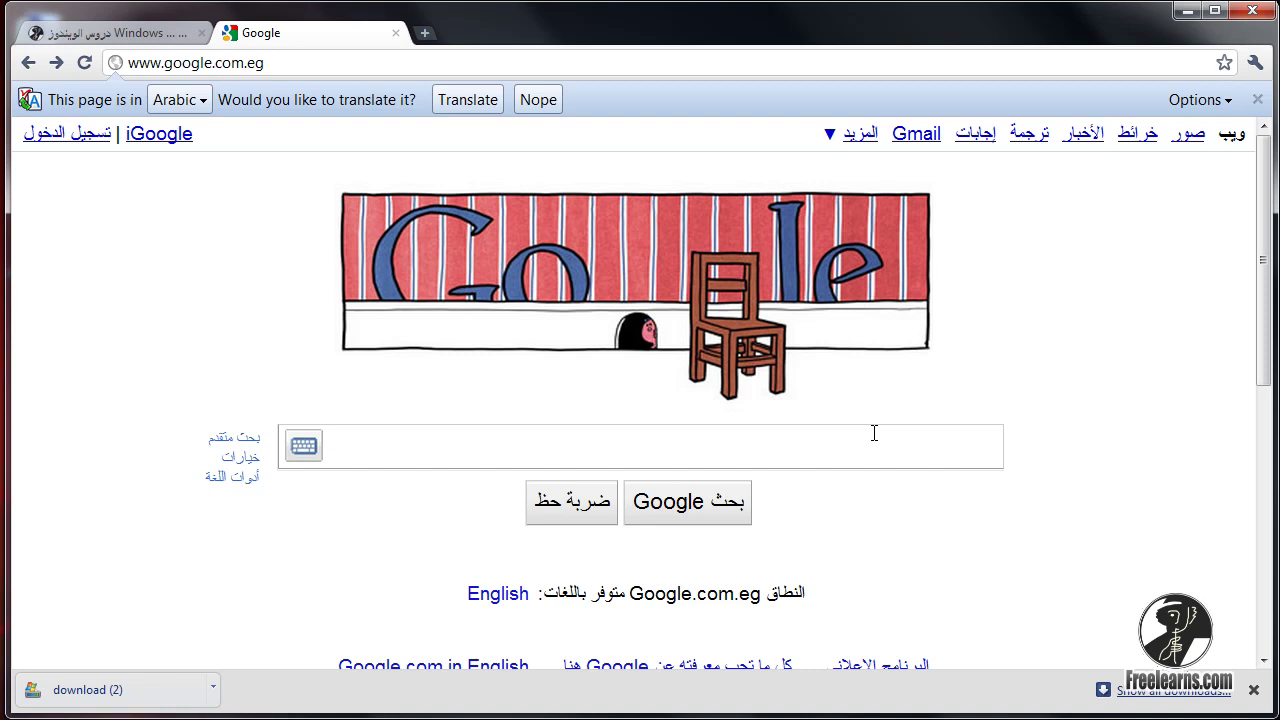
Load hotmail.com in a new browser tab and go to the account sign-up page.
left_click(424, 33)
type("hotmail.com")
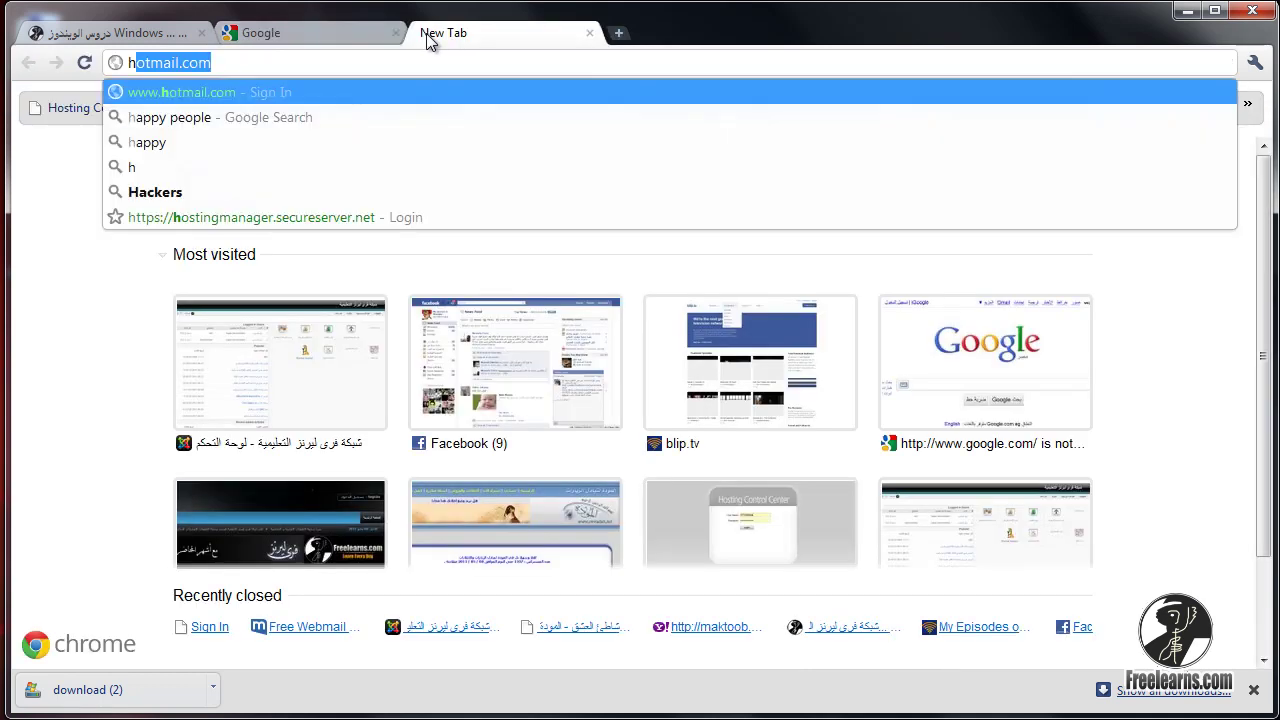
key("Return")
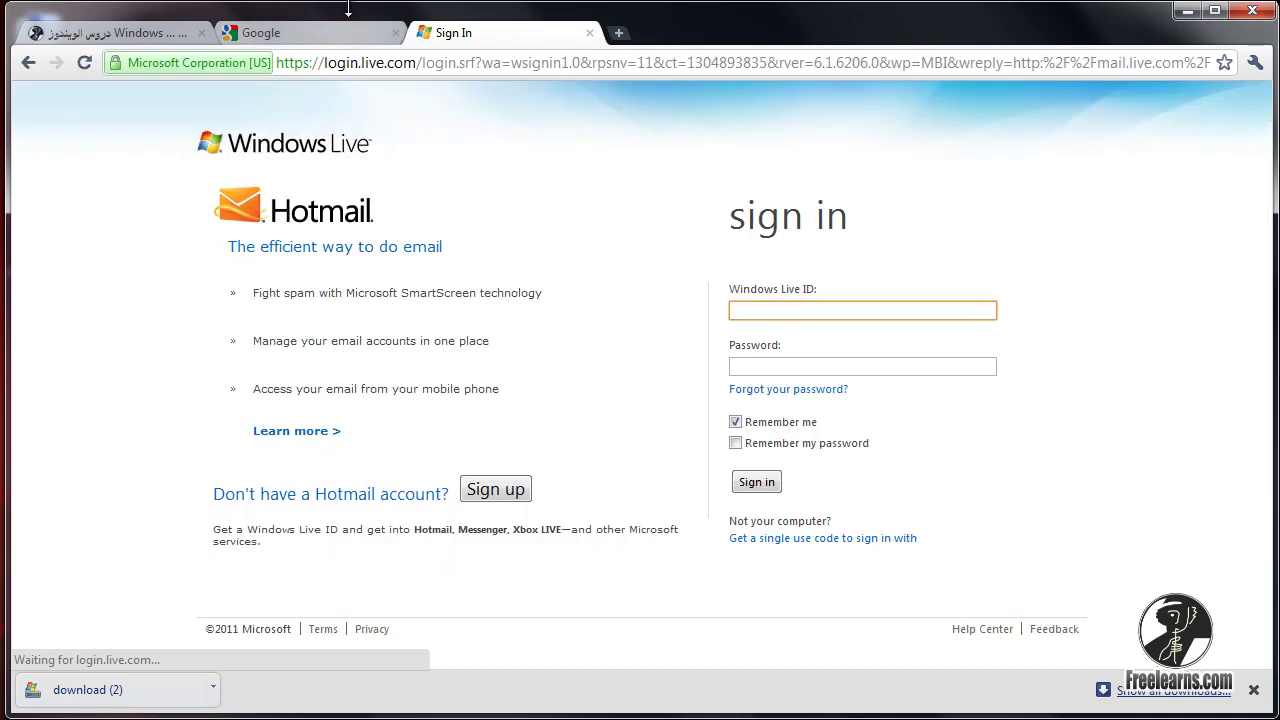
double_click(352, 5)
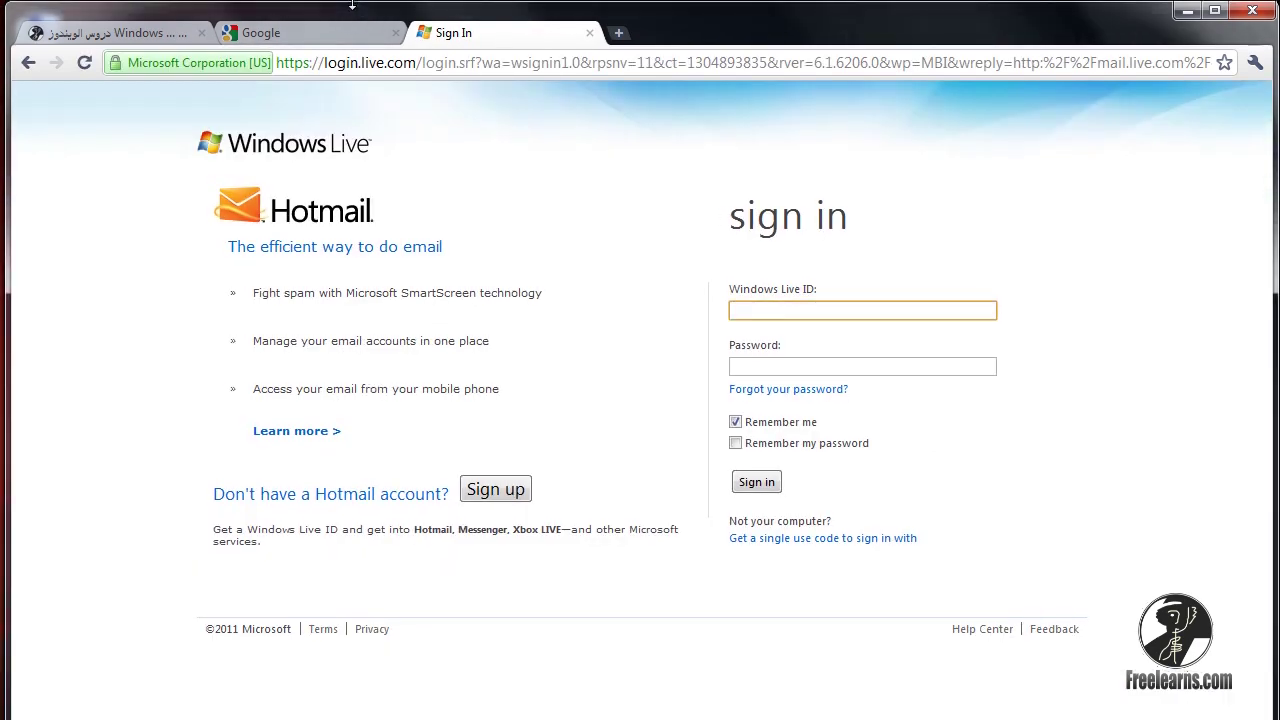
double_click(762, 5)
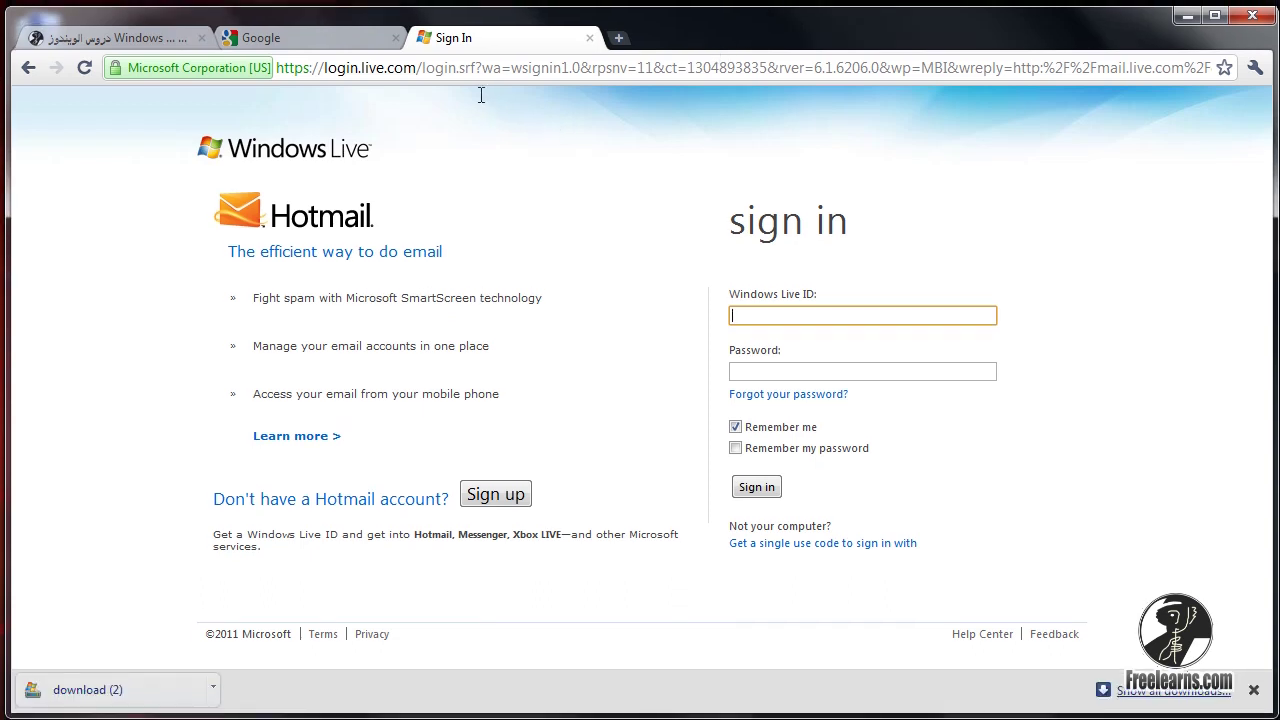
left_click(493, 492)
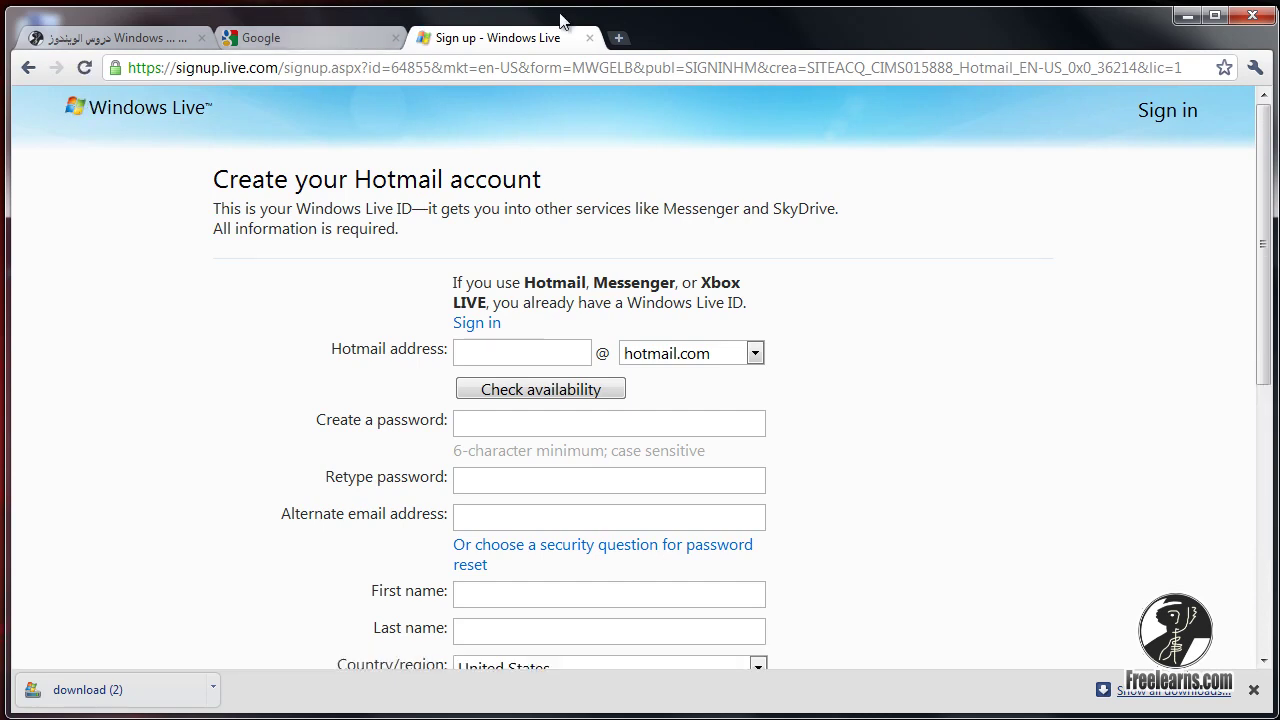
left_click(383, 39)
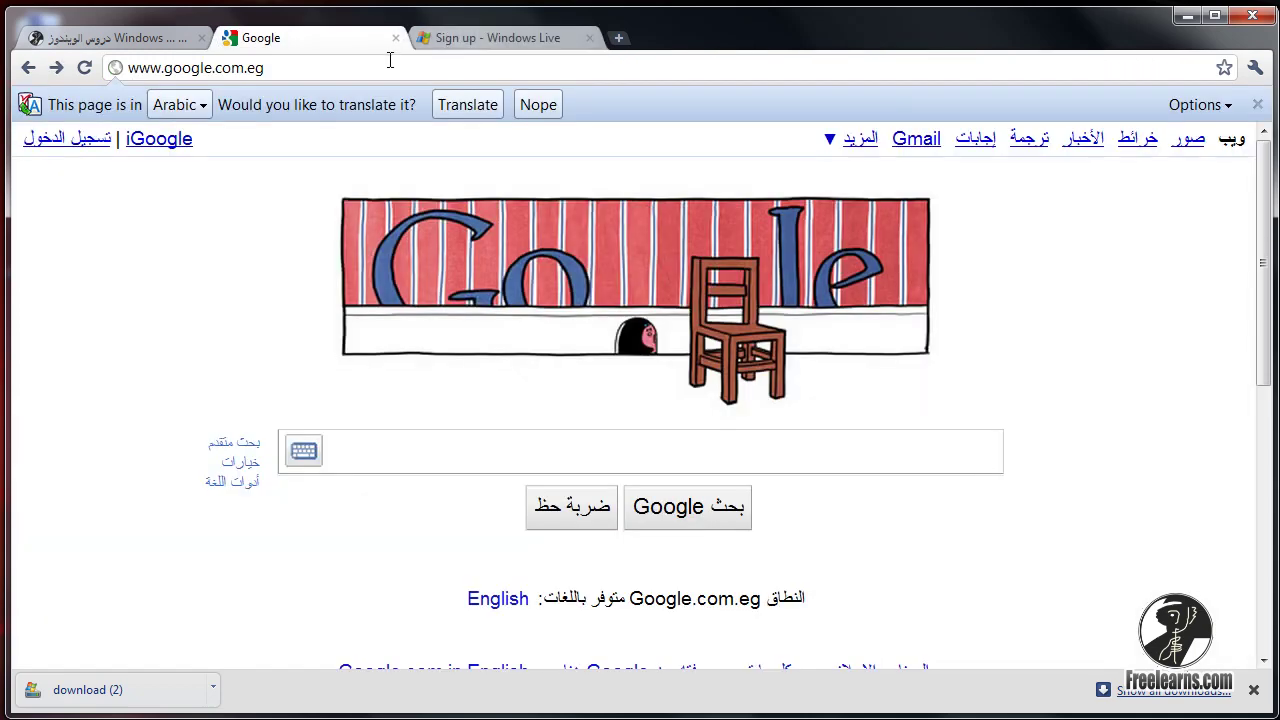
left_click(461, 40)
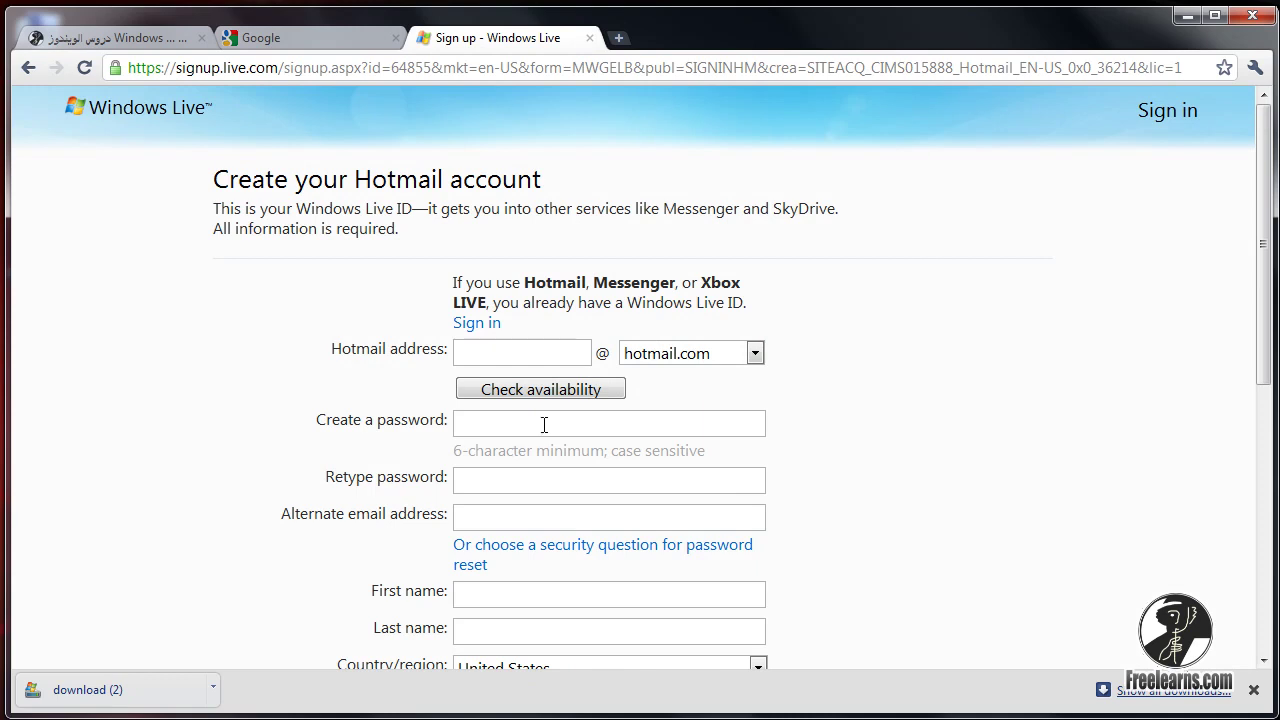
left_click_drag(381, 421, 441, 420)
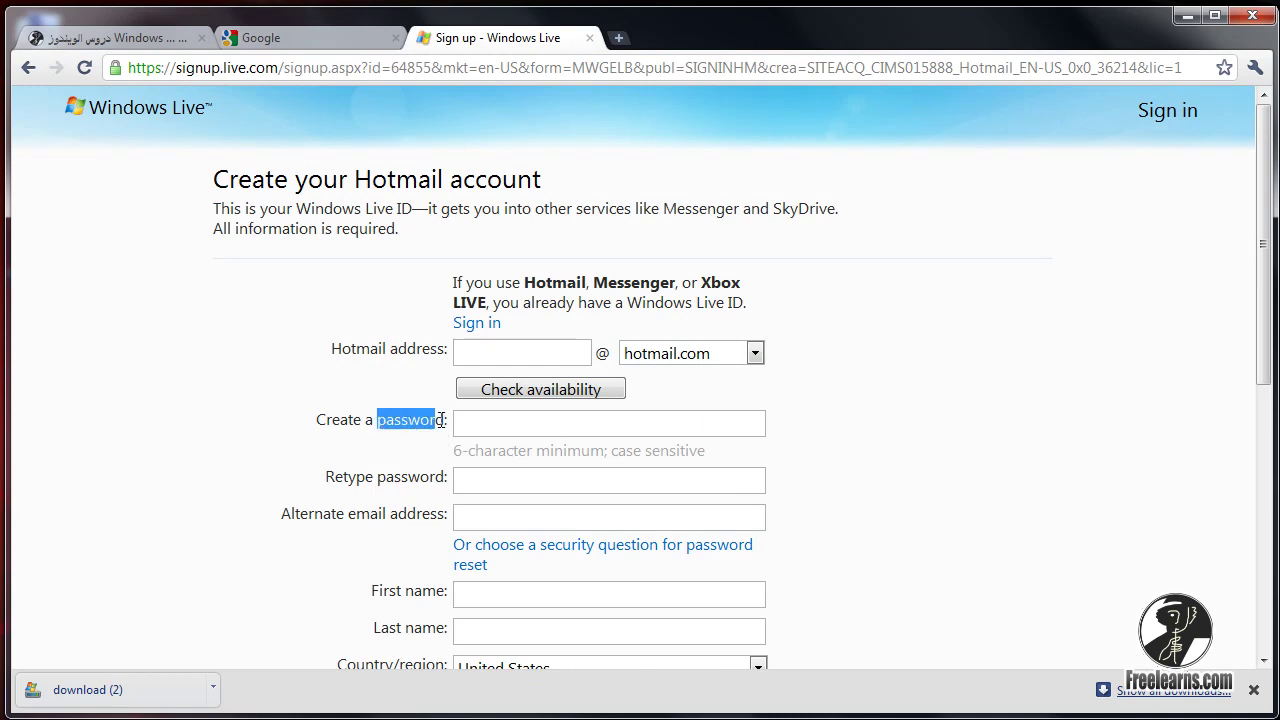
left_click(447, 423)
left_click(468, 363)
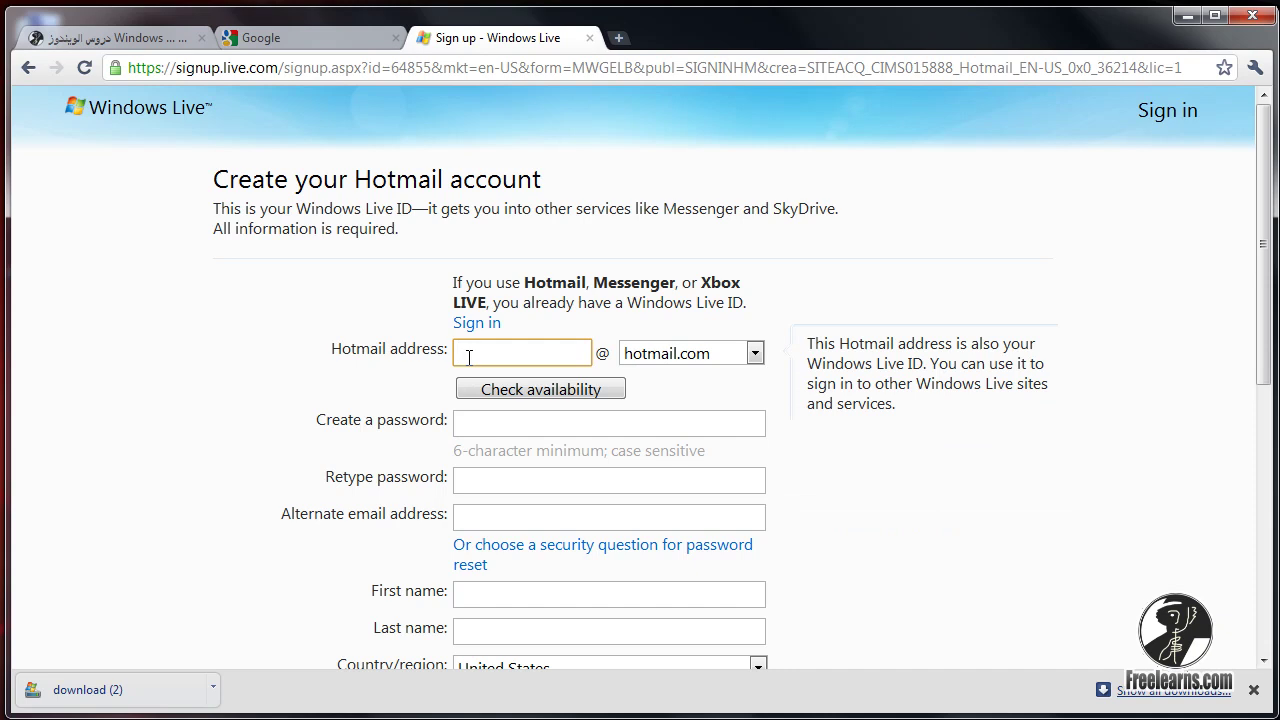
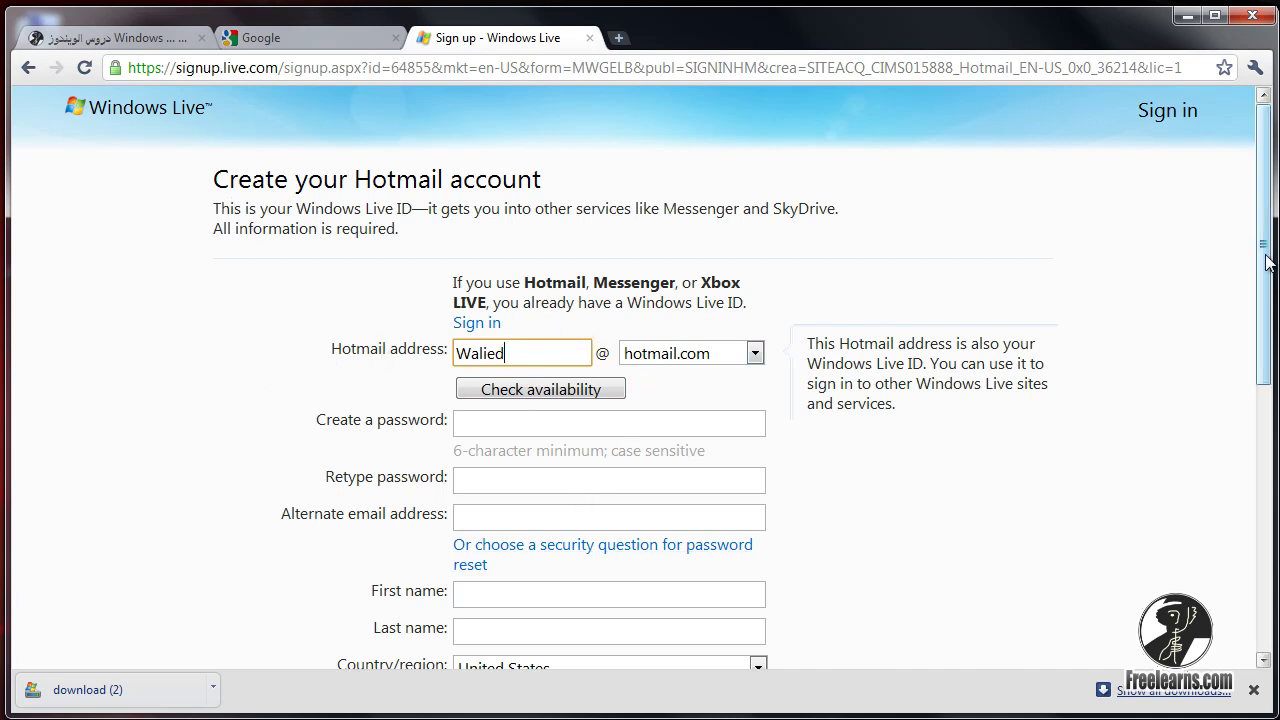
left_click_drag(1265, 262, 1198, 288)
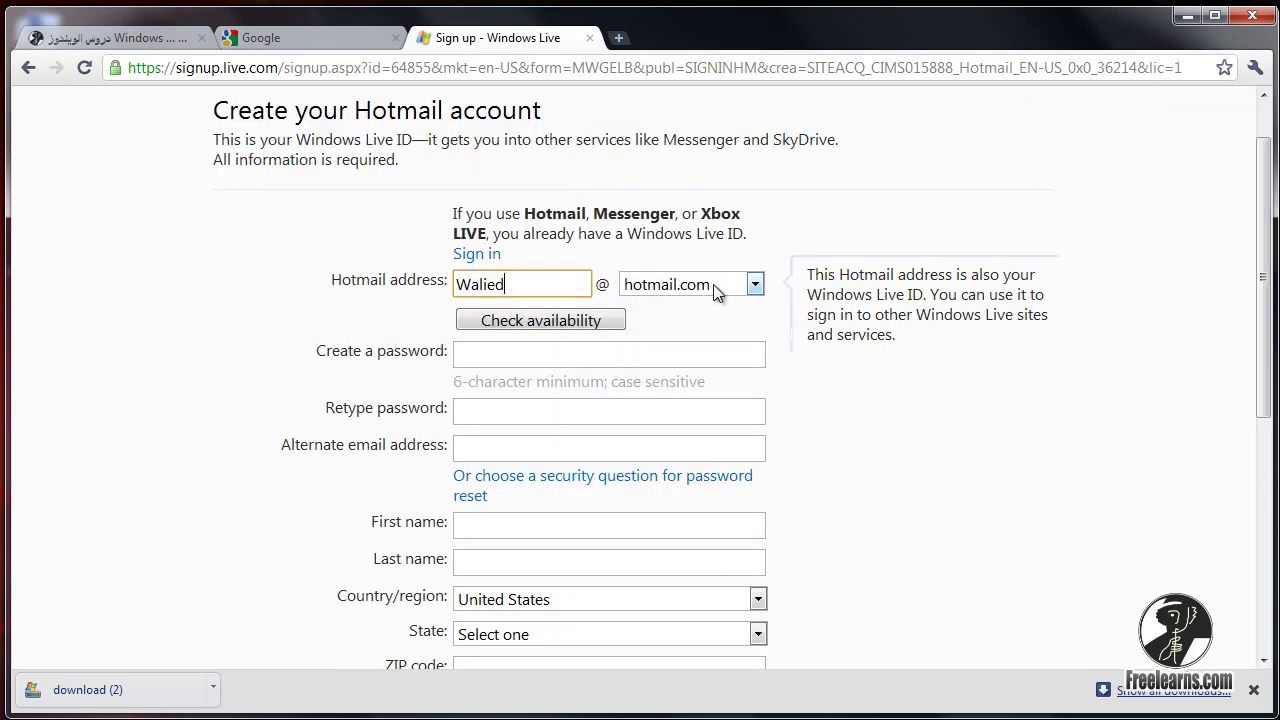
left_click(755, 284)
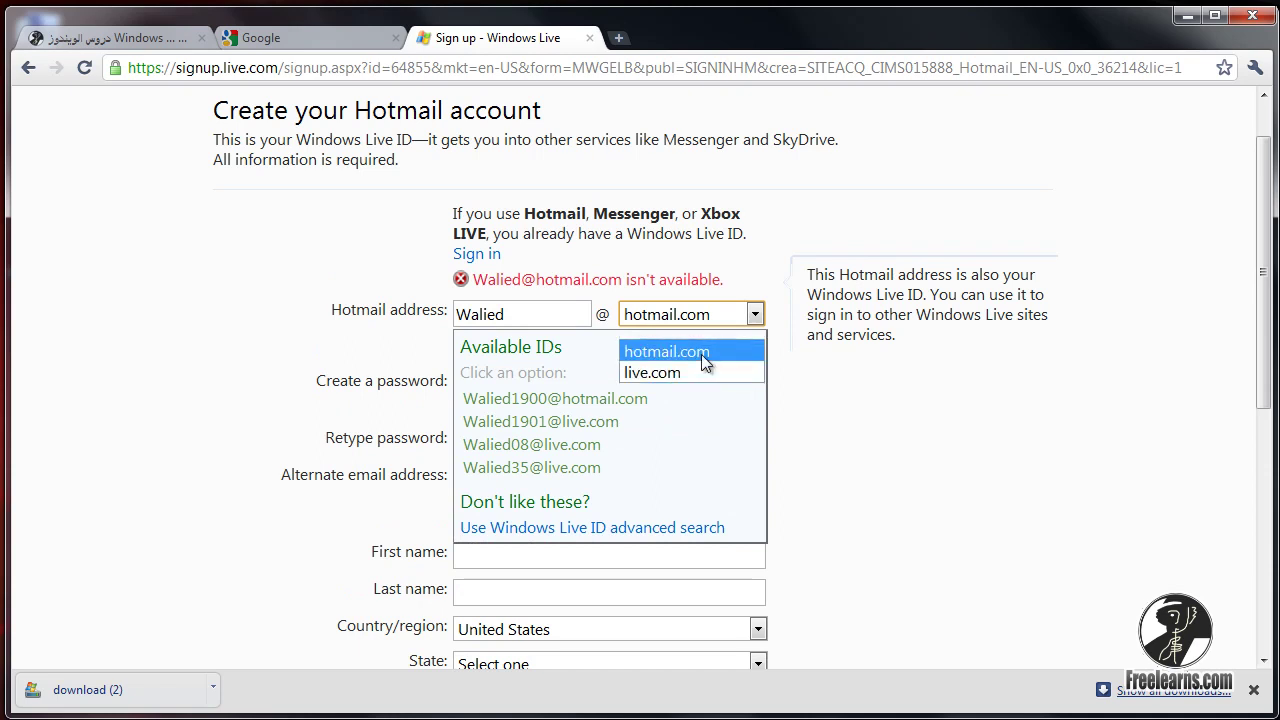
left_click(762, 300)
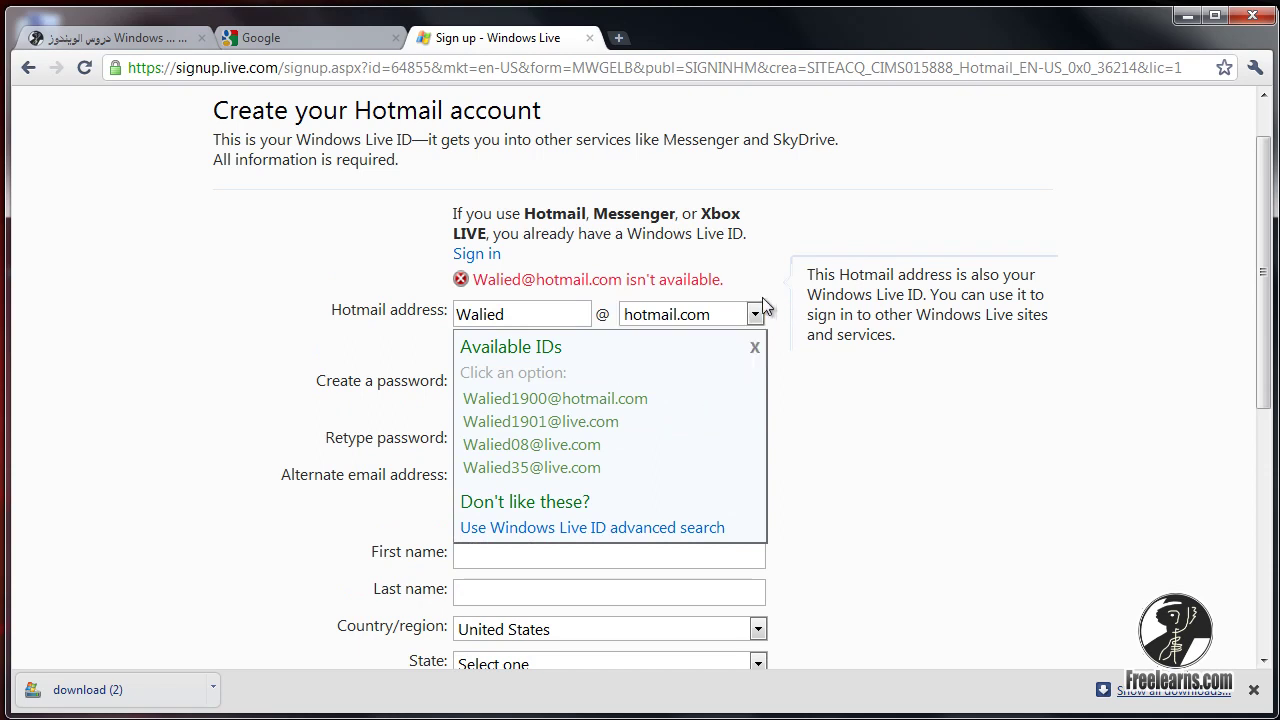
left_click(542, 313)
left_click(756, 347)
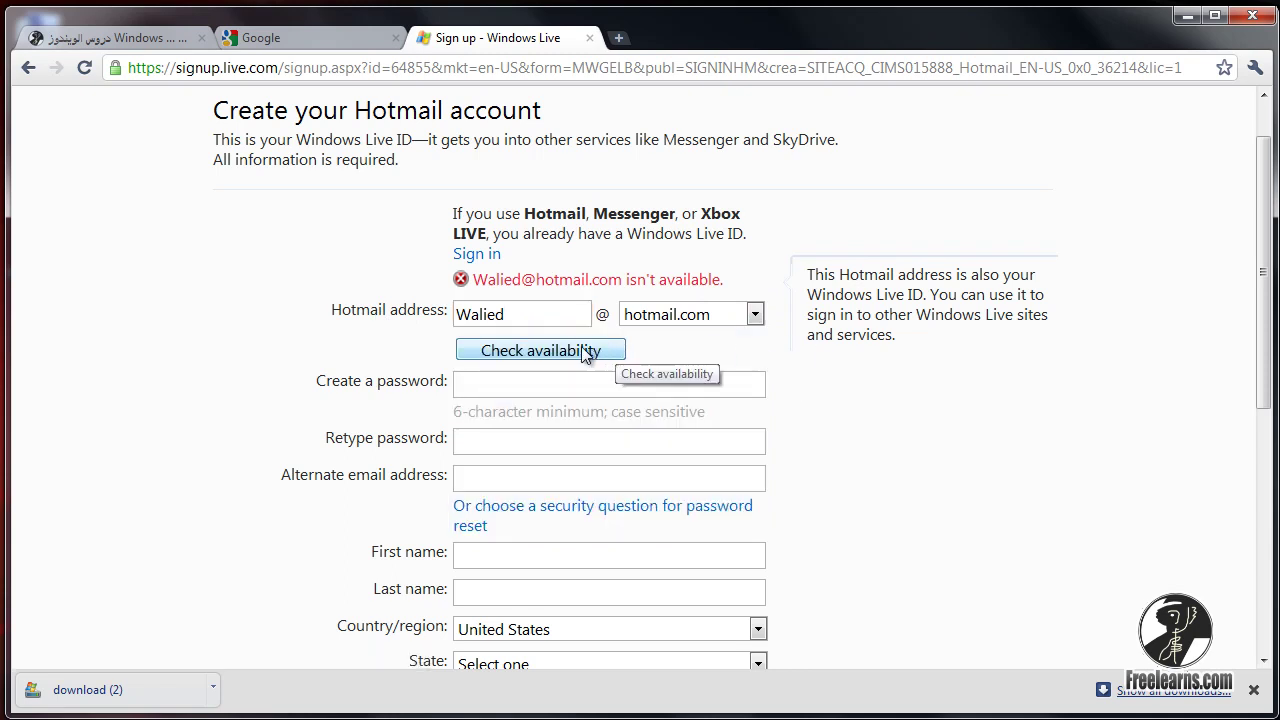
left_click(528, 353)
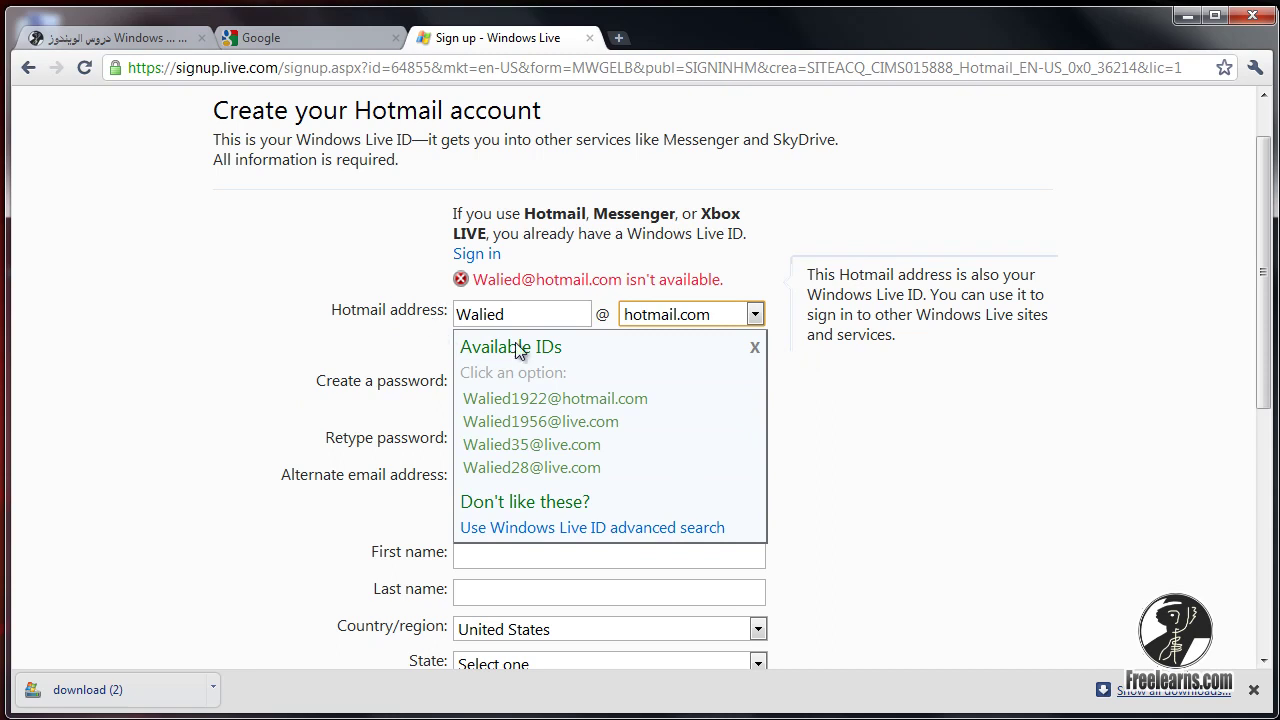
left_click(525, 316)
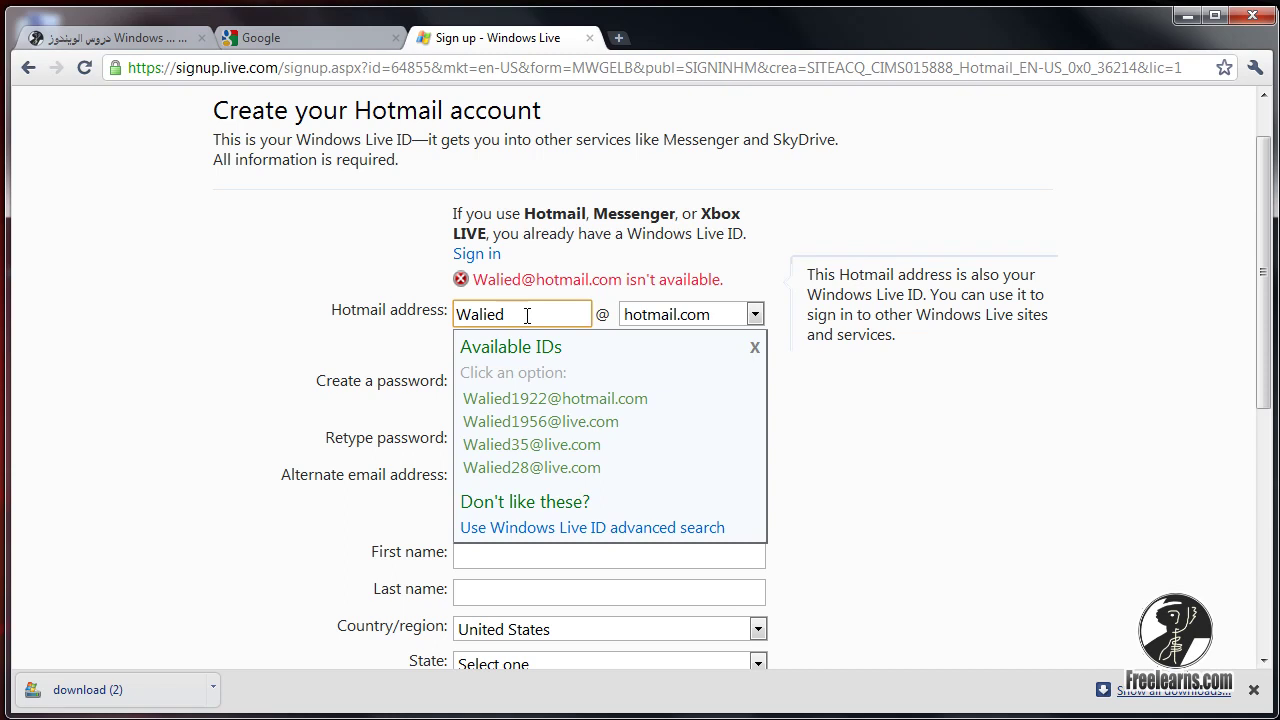
key("Tab")
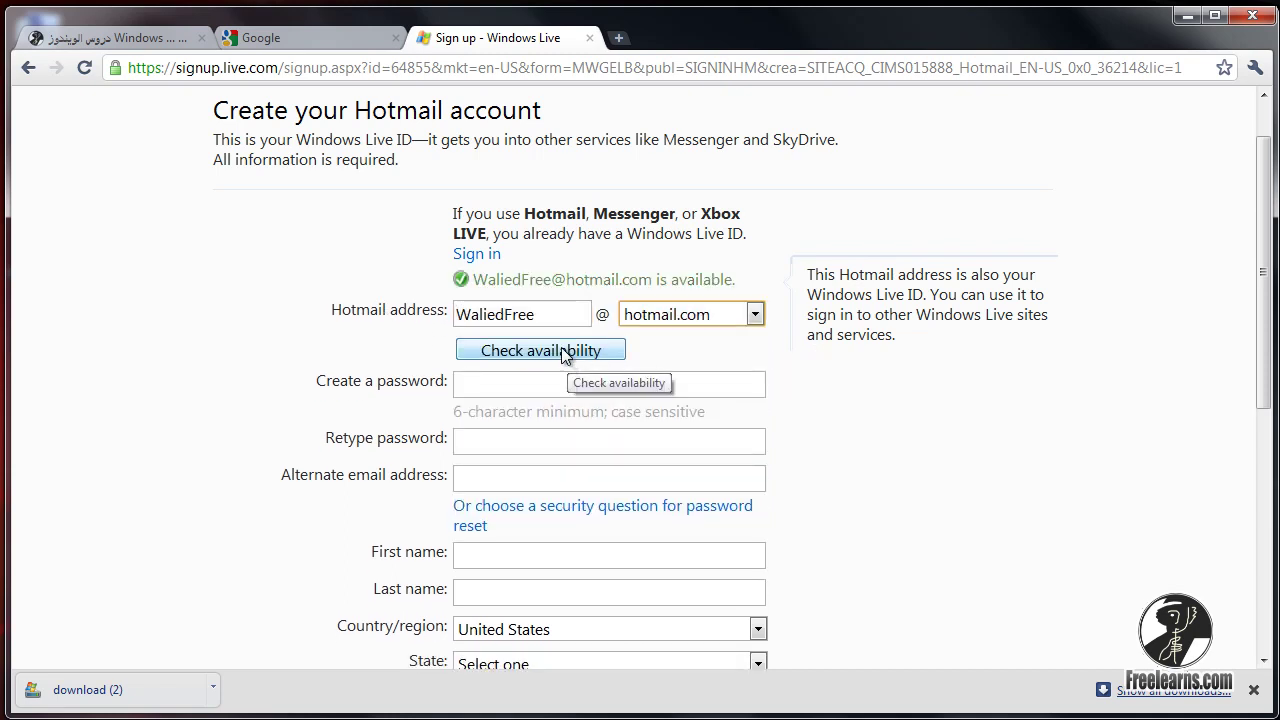
Enter a 23-character password in Create a password, rated Medium.
left_click_drag(473, 279, 553, 279)
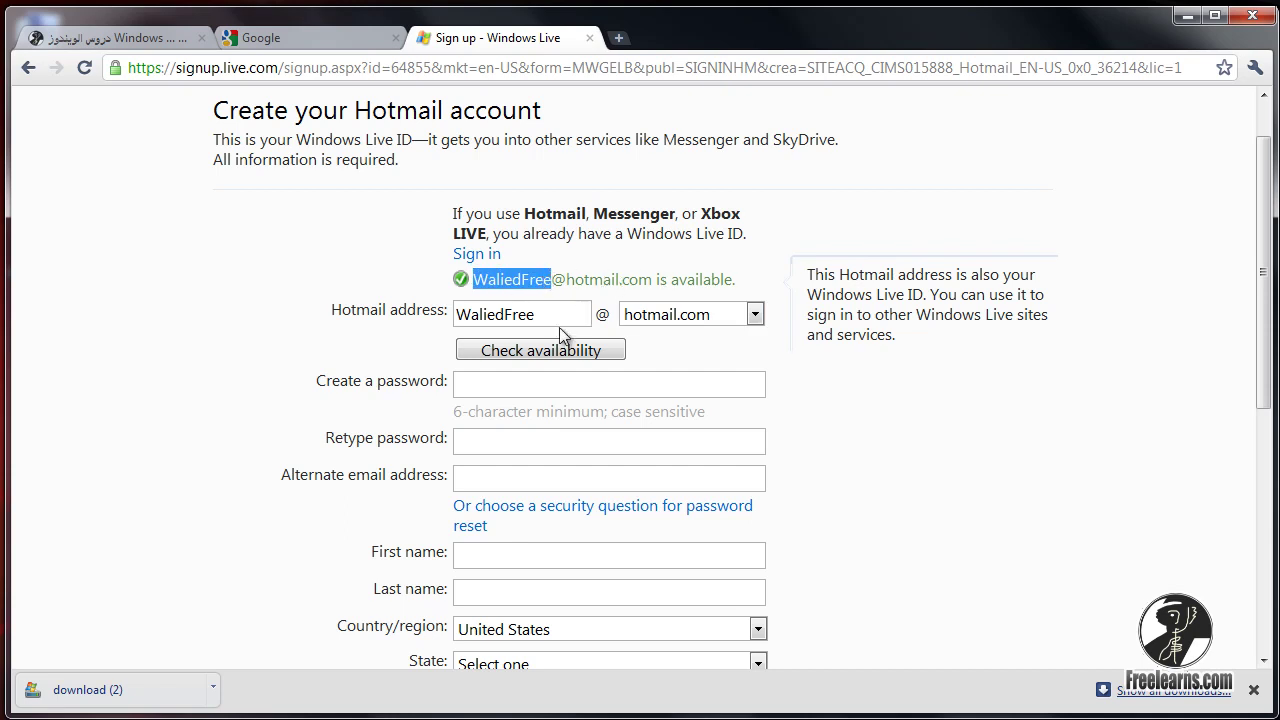
left_click(500, 385)
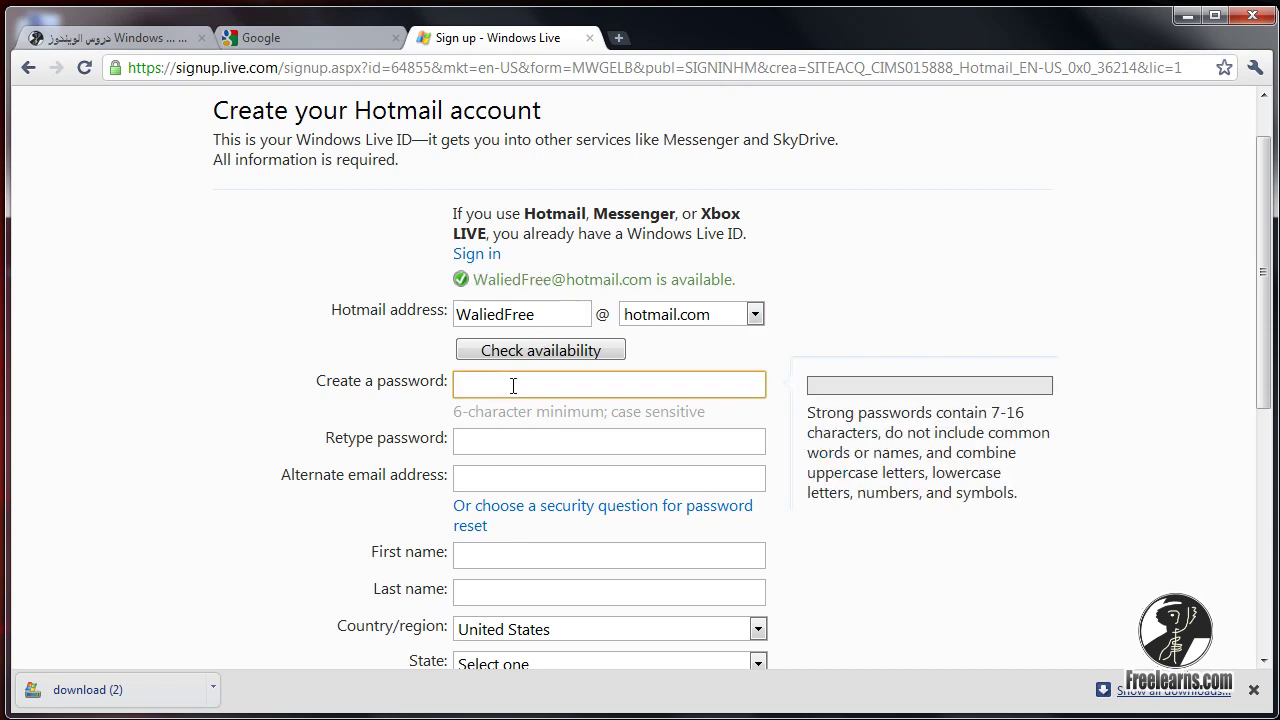
left_click(493, 438)
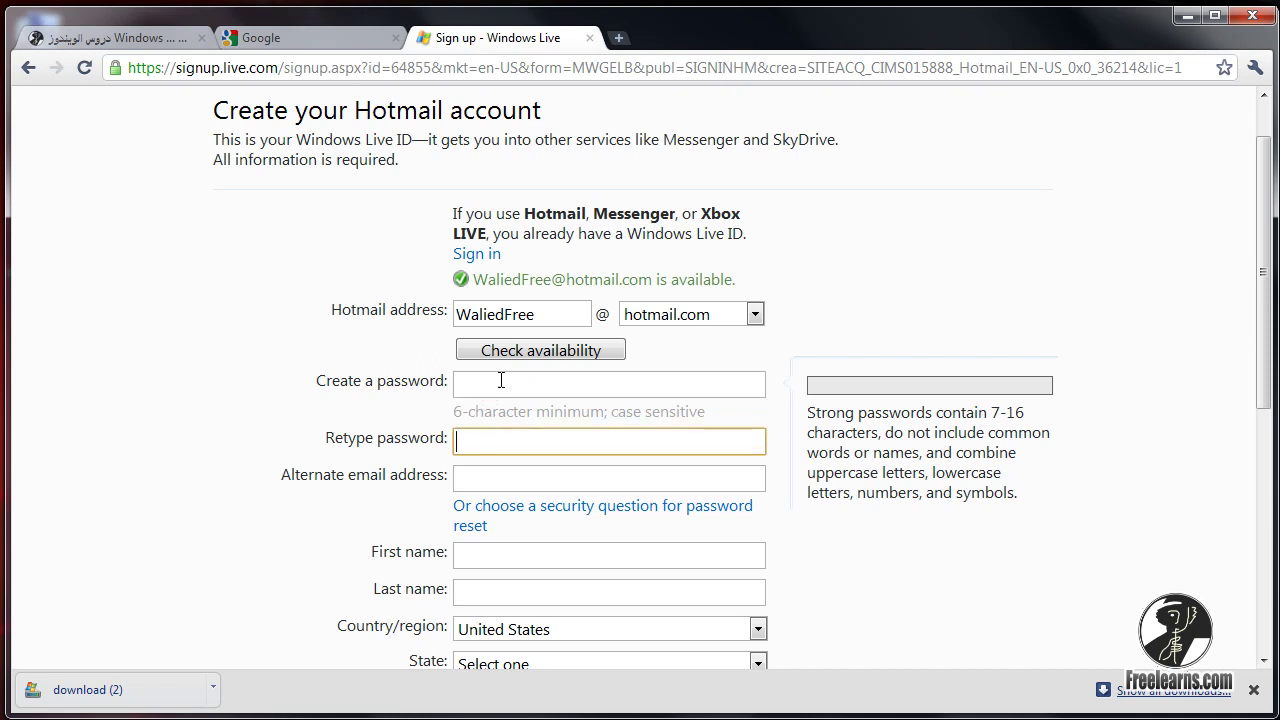
left_click(501, 383)
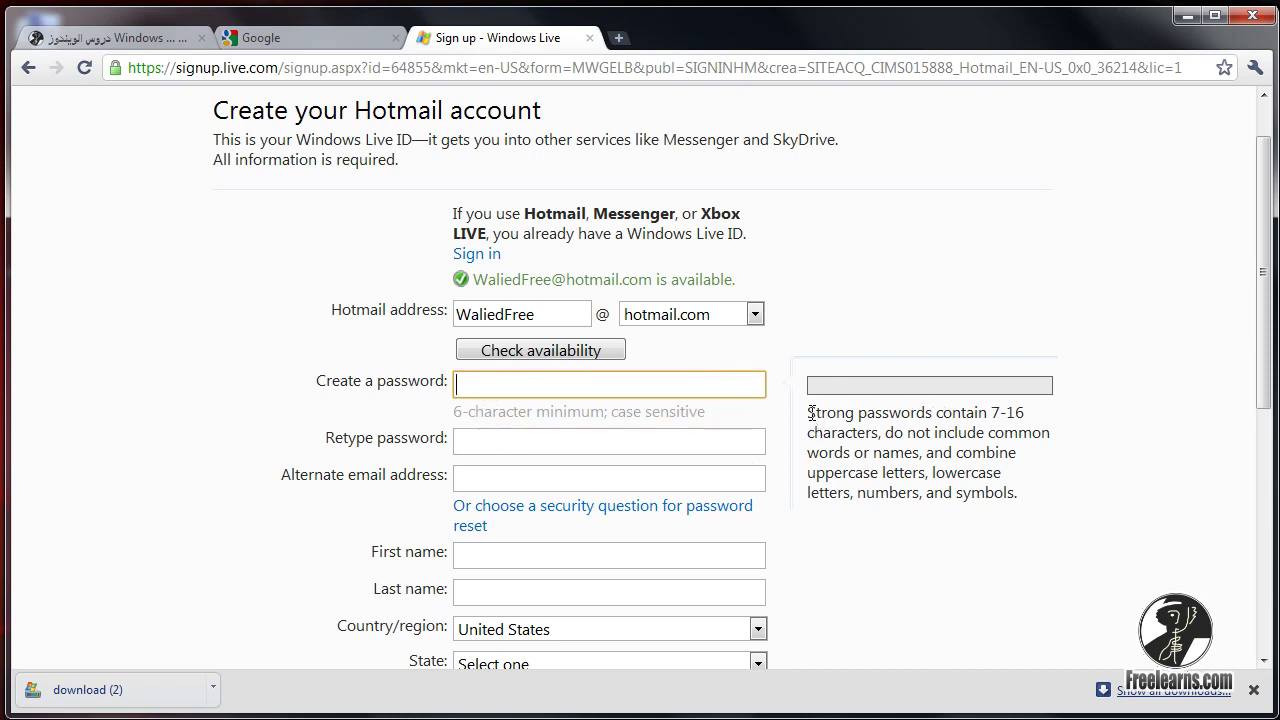
mouse_move(811, 412)
left_mouse_down()
mouse_move(904, 412)
mouse_move(822, 411)
left_mouse_up()
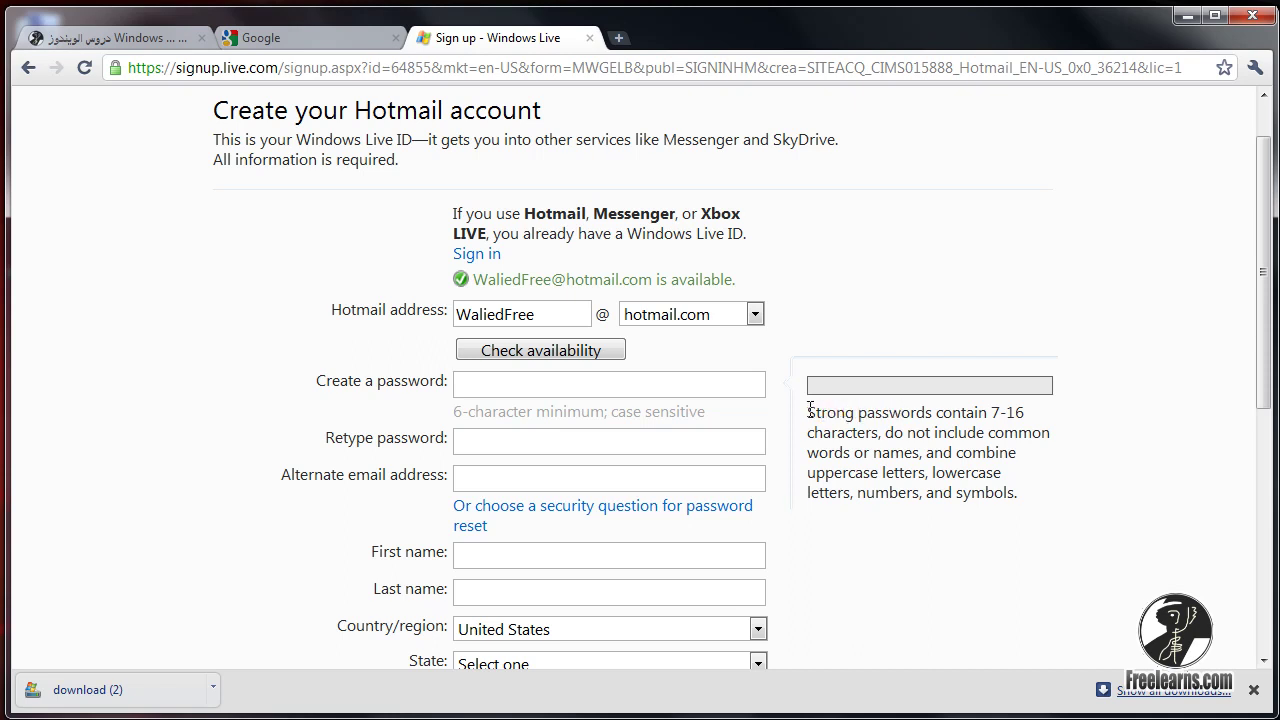
left_click(554, 385)
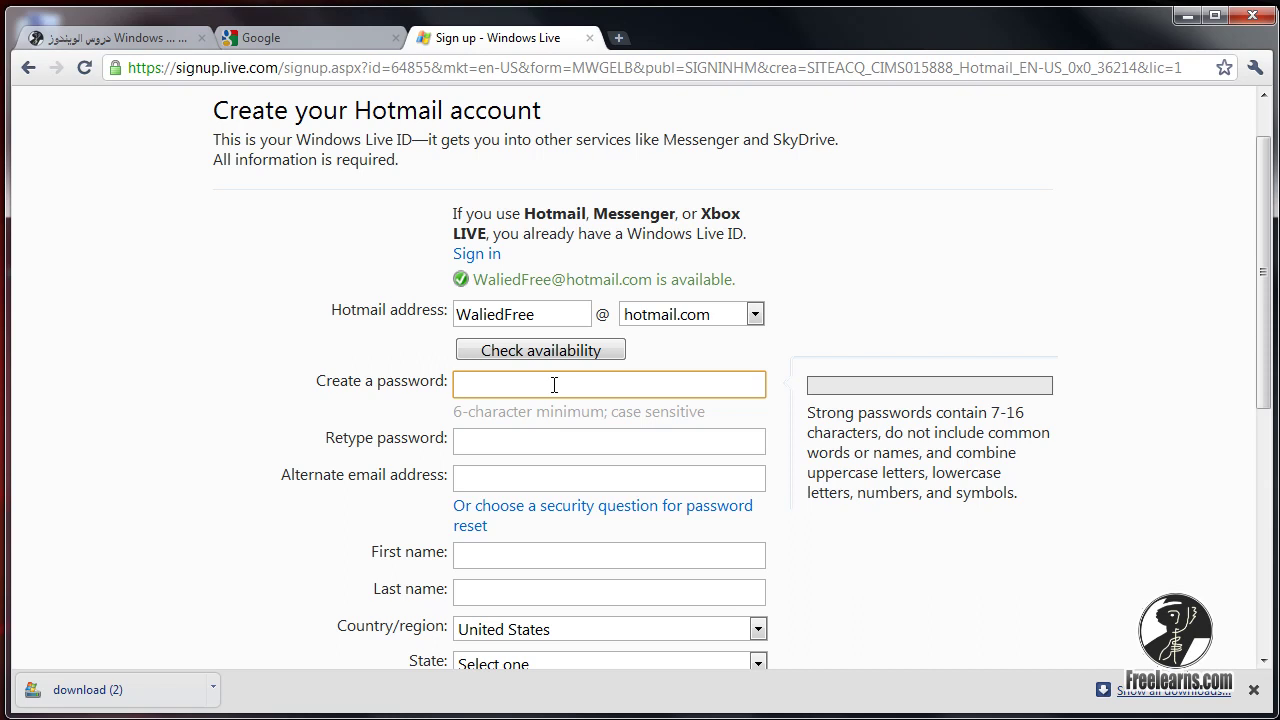
type("••••••••••")
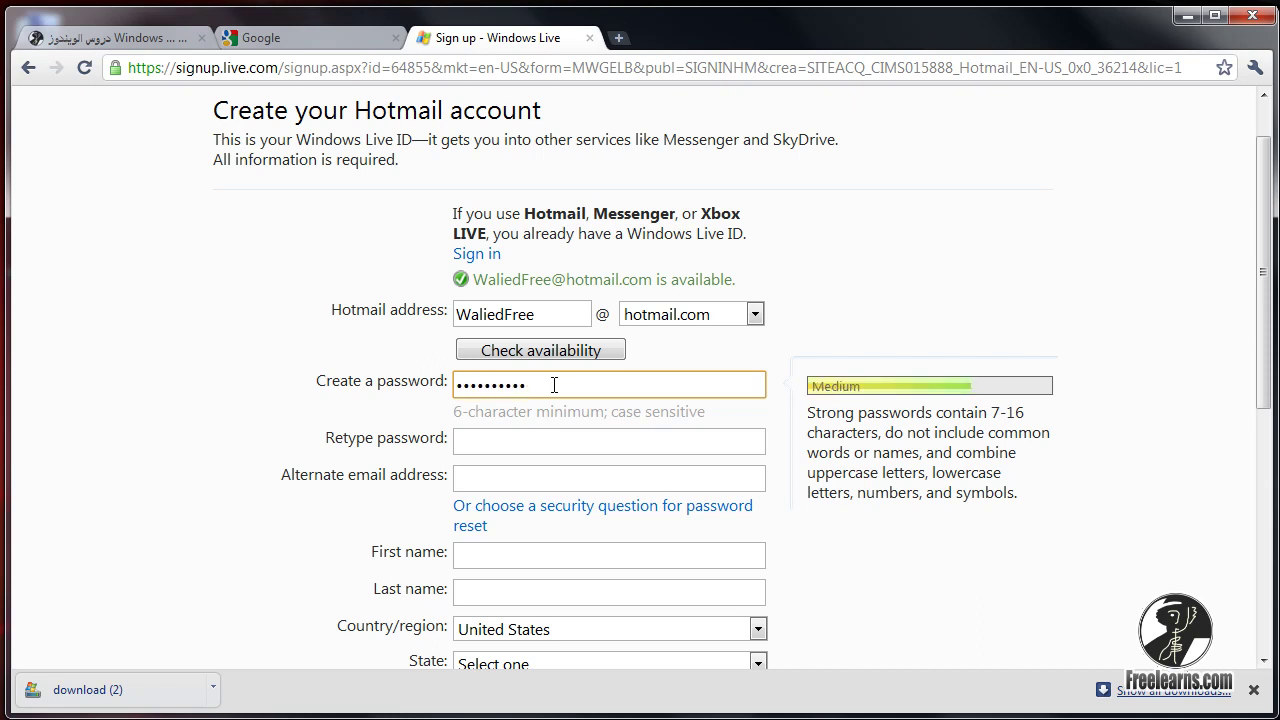
type("•••••••••••••")
Replace the over-16-character password with a six-character one, rated Weak.
left_click_drag(474, 280, 556, 280)
left_click_drag(672, 442, 372, 444)
key("BackSpace")
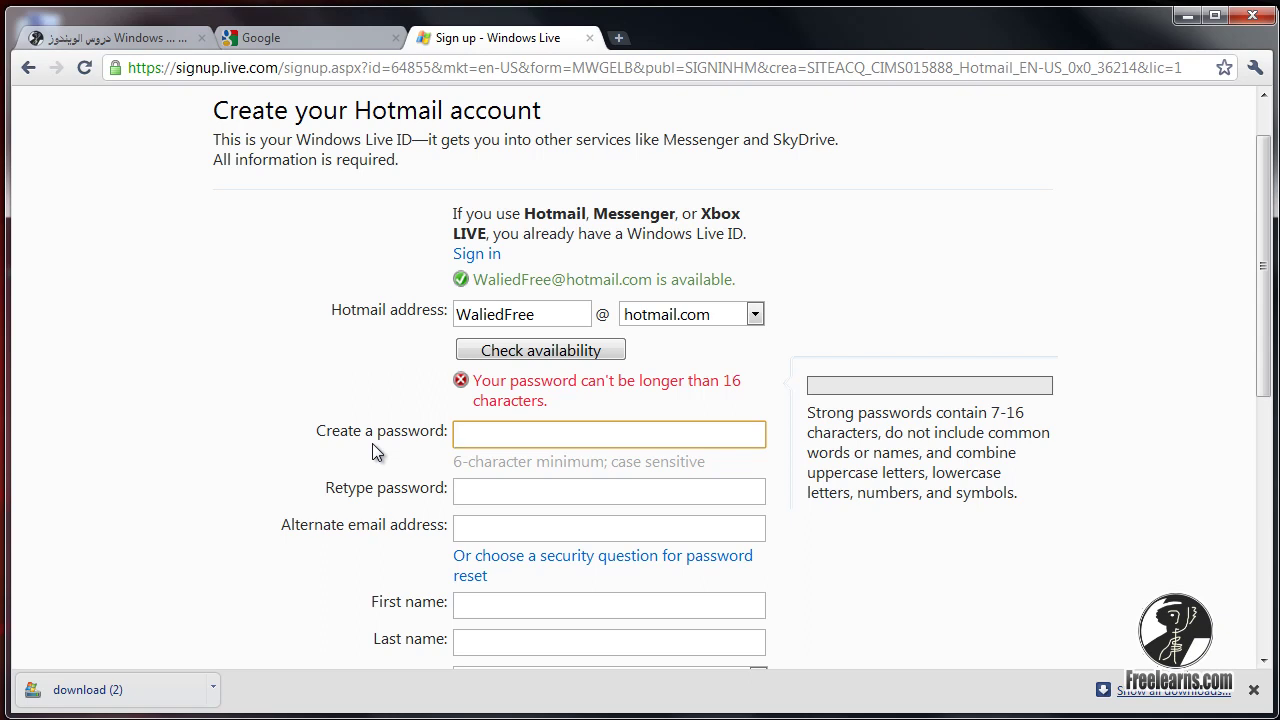
type("•")
type("••")
type("••••")
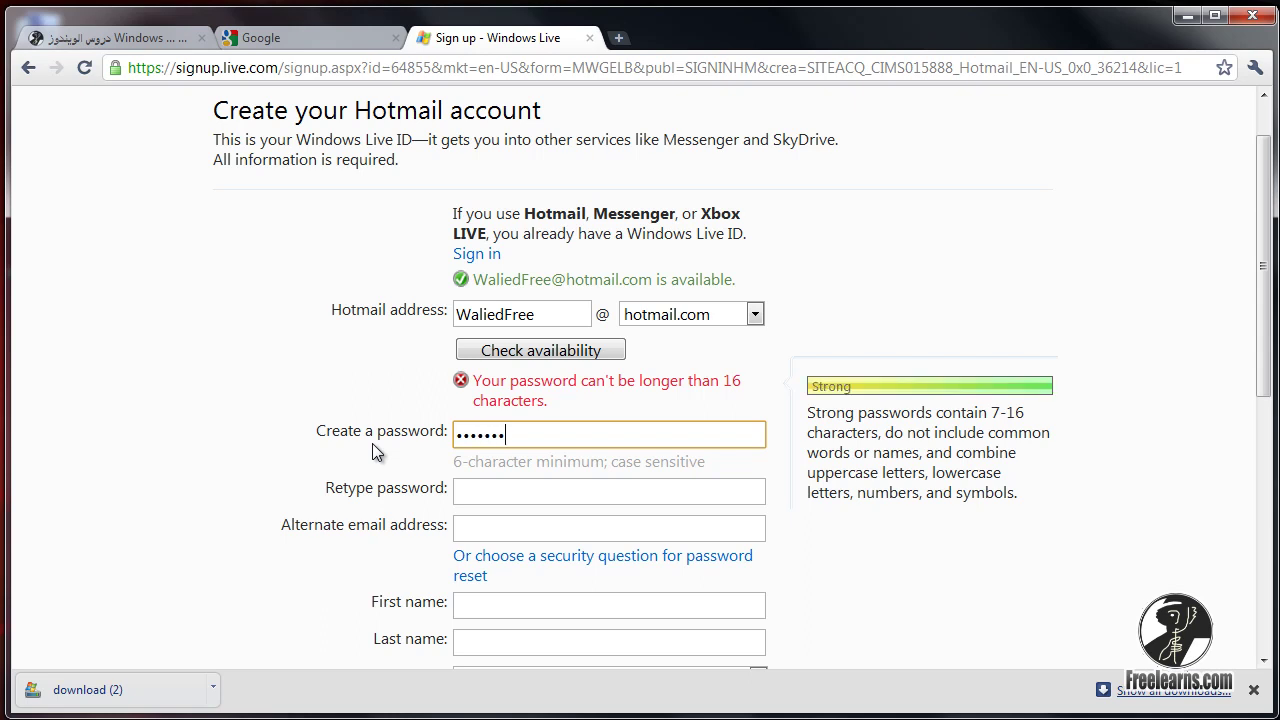
key("BackSpace")
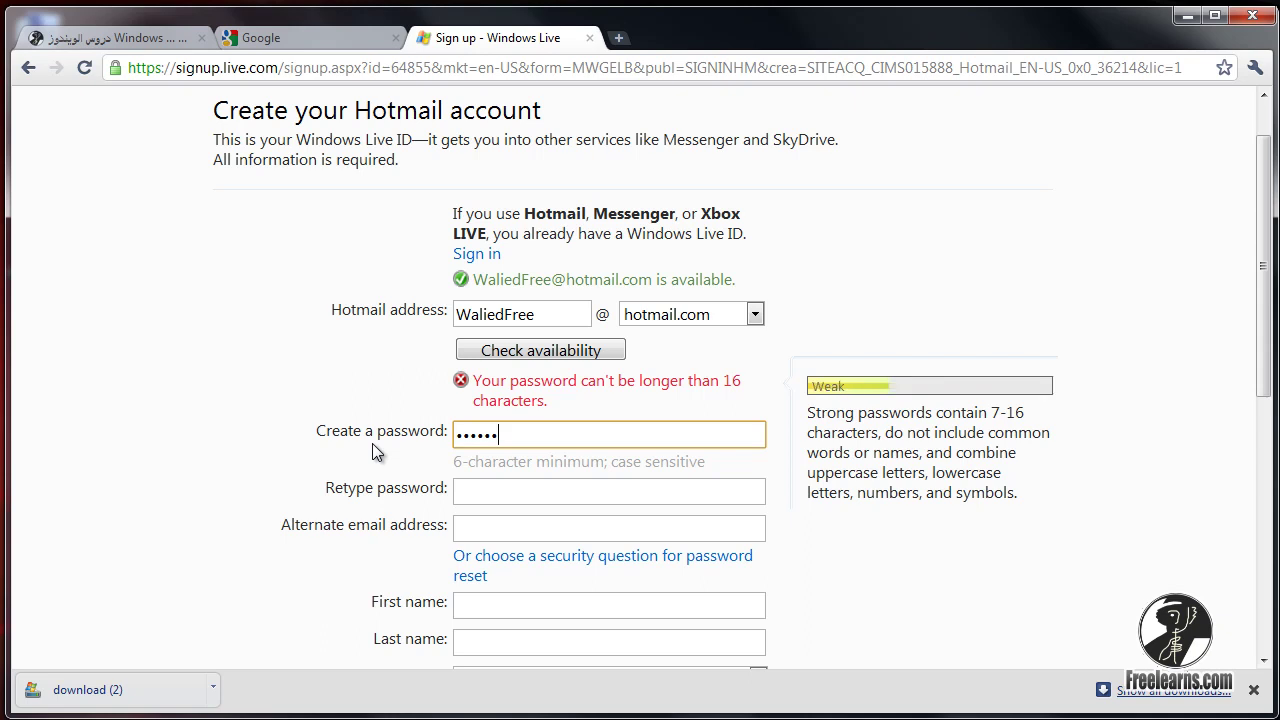
Add a seventh password character for a Strong rating, then return to the password entry.
type("•")
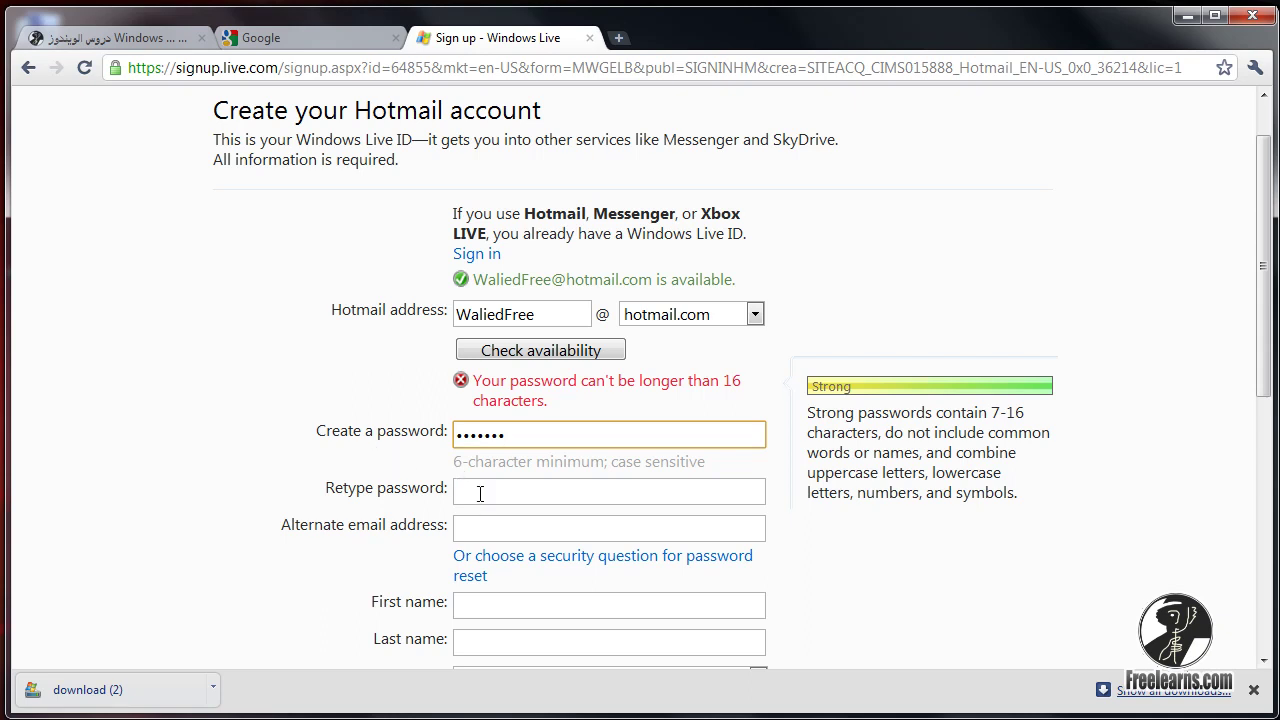
left_click(548, 490)
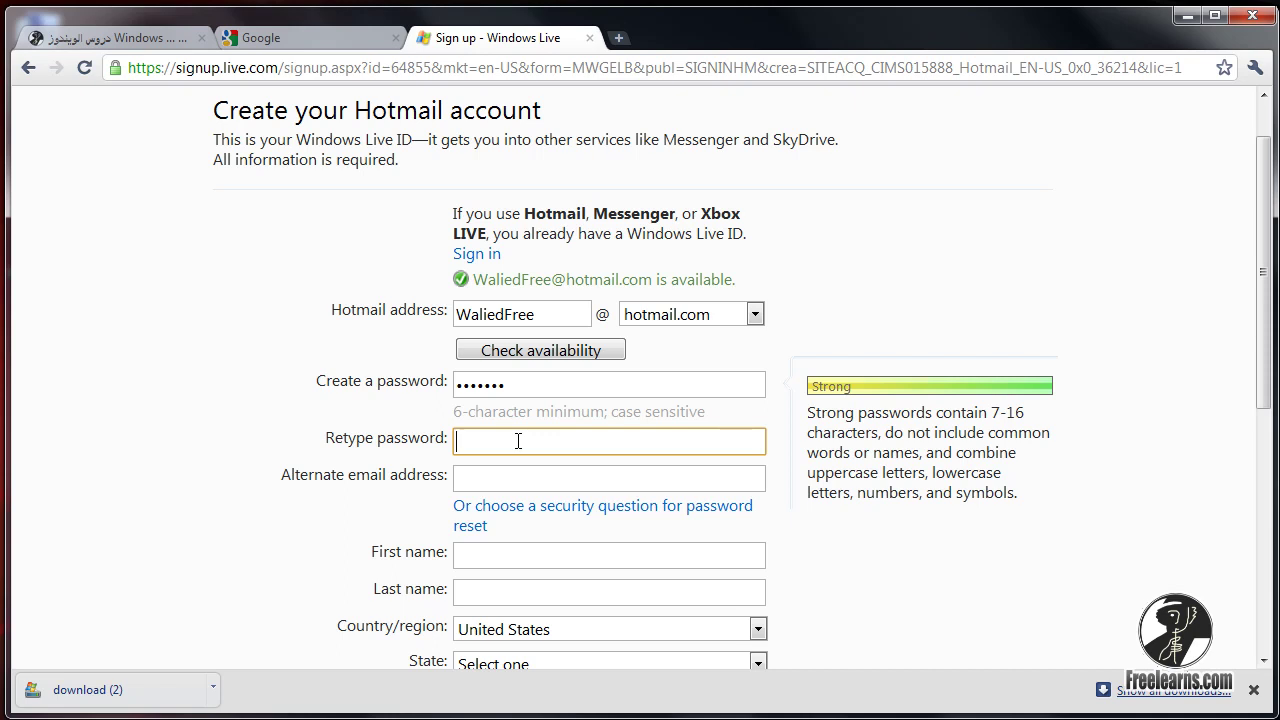
left_click(456, 386)
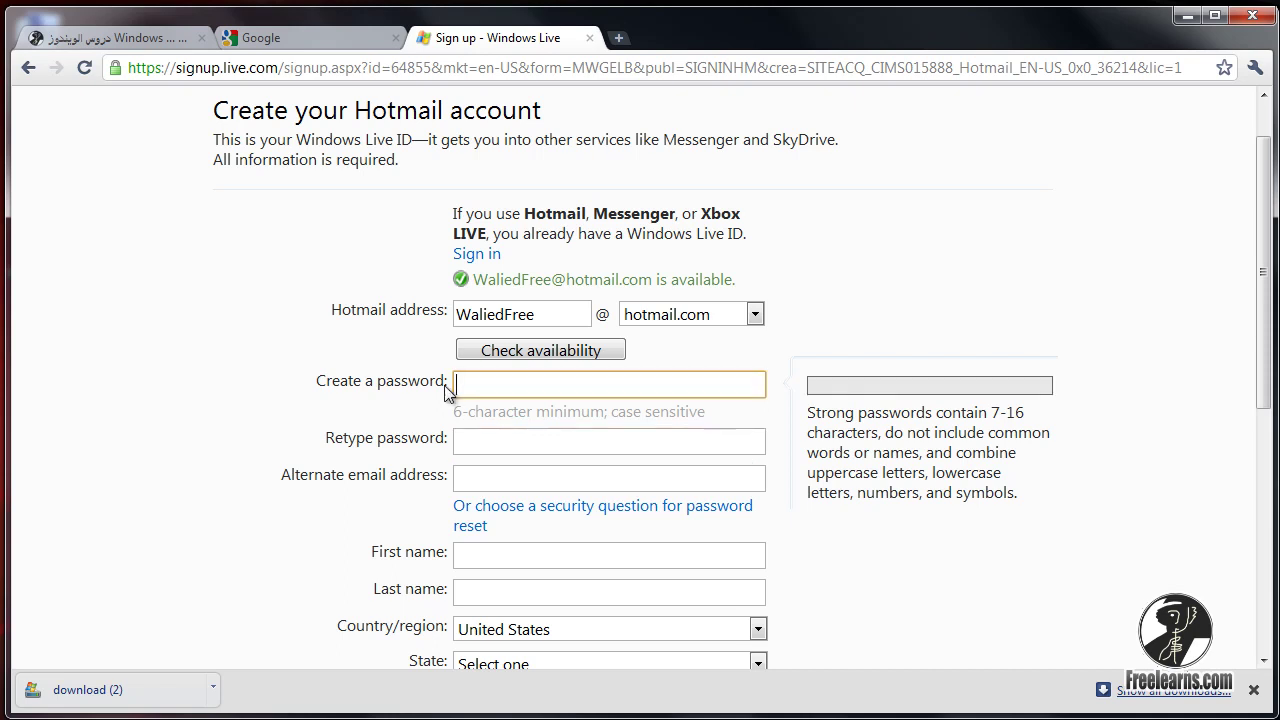